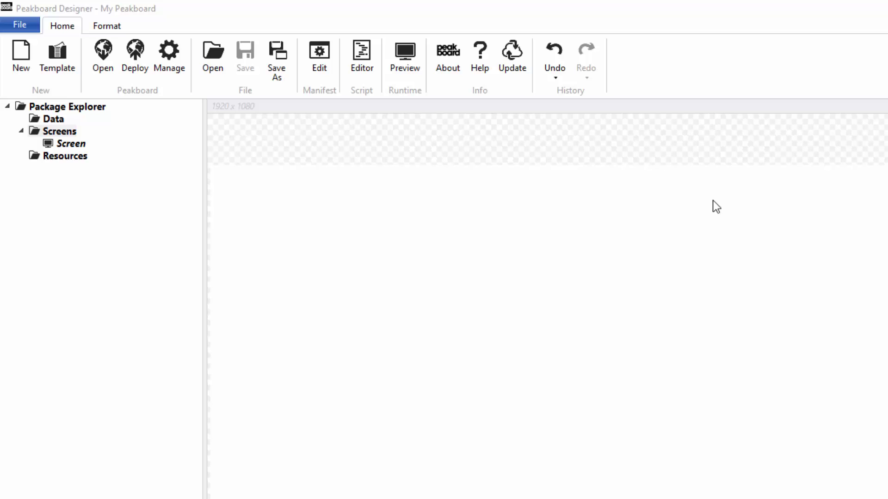
Review the data source types offered for the Data folder and the options for adding resources
right_click(54, 120)
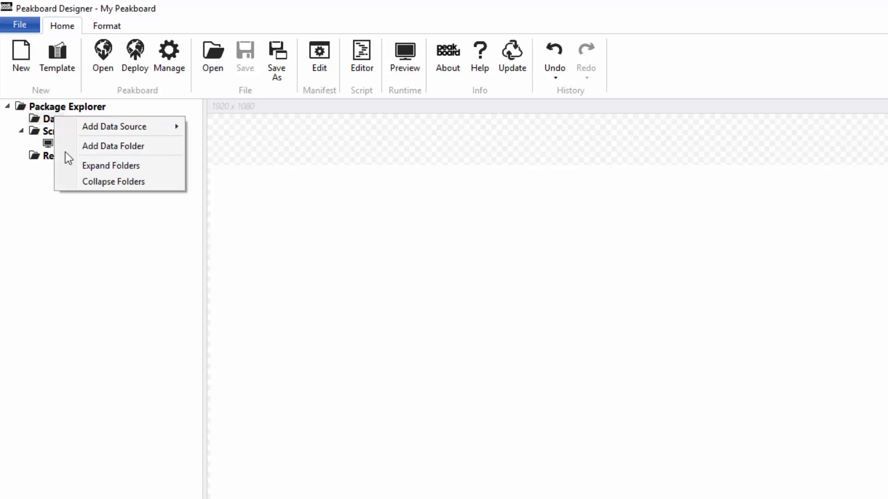
mouse_move(99, 121)
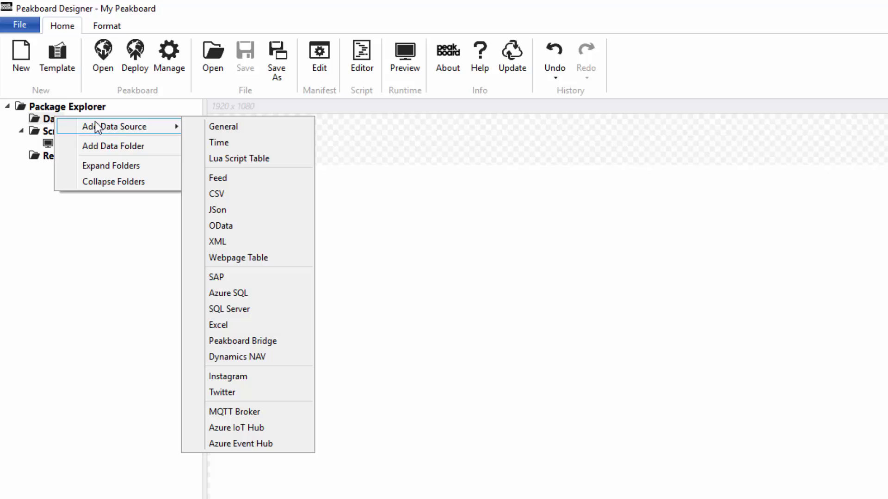
click(49, 118)
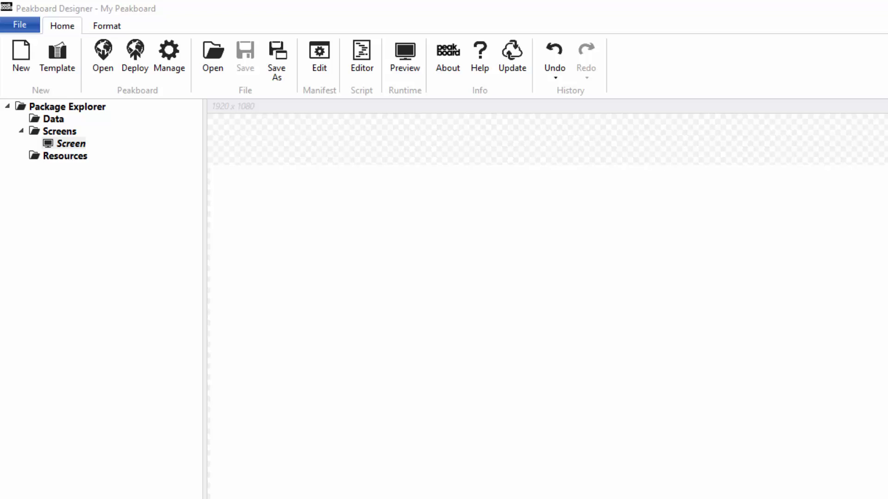
right_click(78, 158)
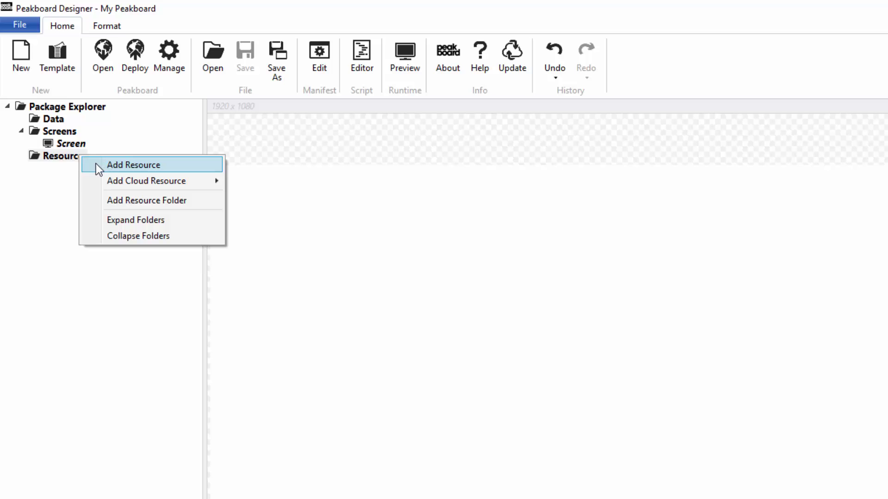
click(47, 257)
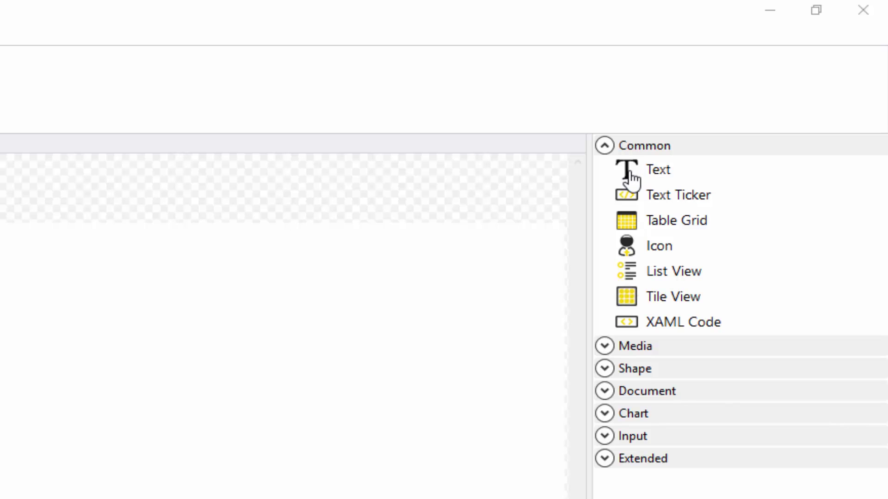
Place a text element on the screen canvas, about 934 px from its left edge and 288 px from its top edge
drag(630, 176, 57, 378)
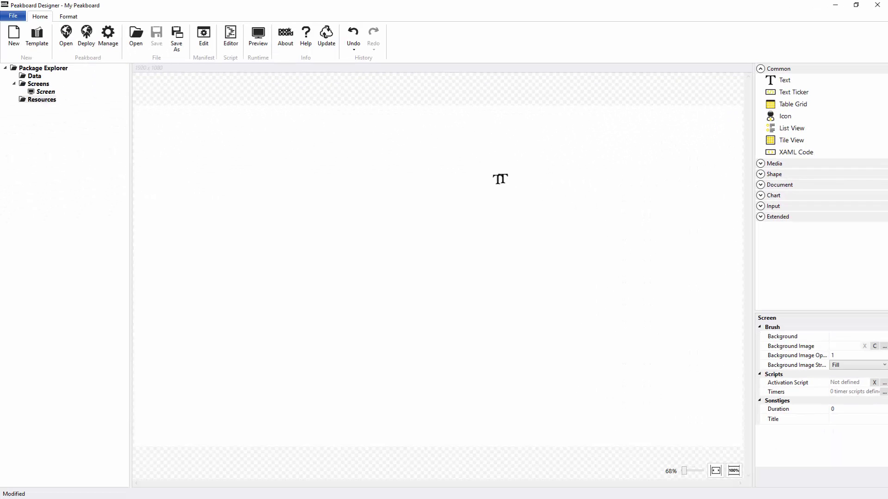
drag(500, 179, 429, 197)
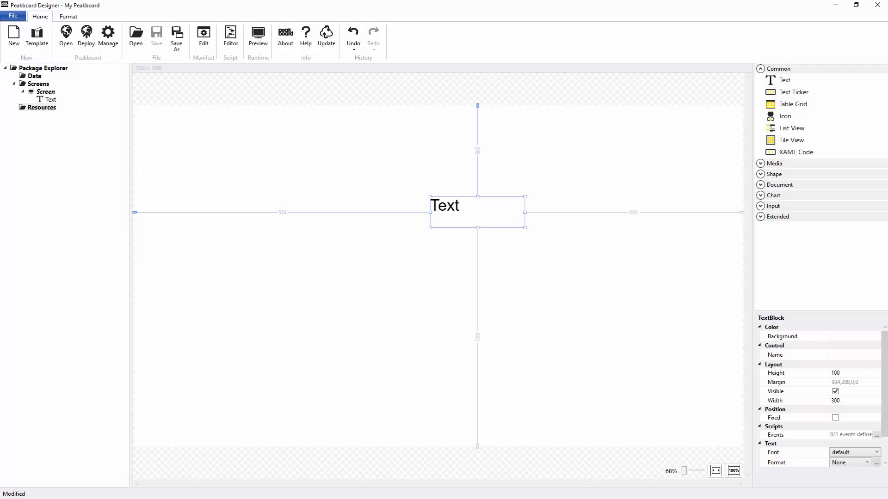
Set the screen's background colour to WhiteSmoke
click(722, 105)
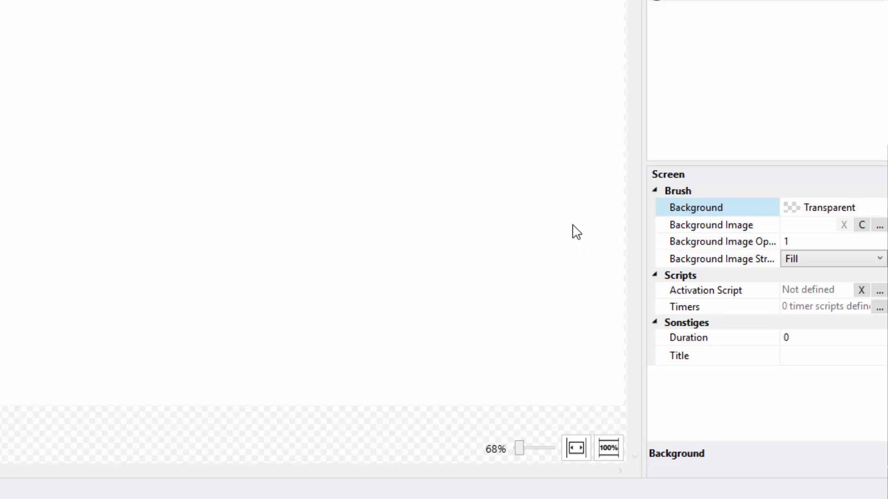
click(819, 212)
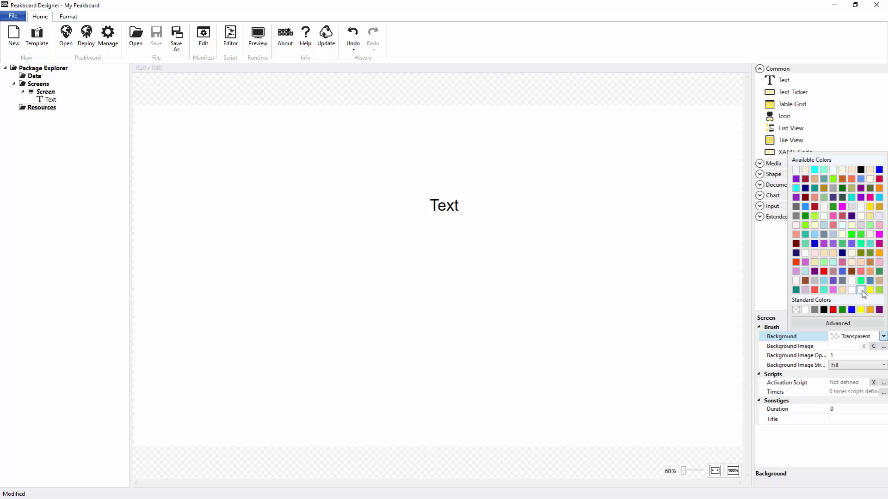
click(863, 294)
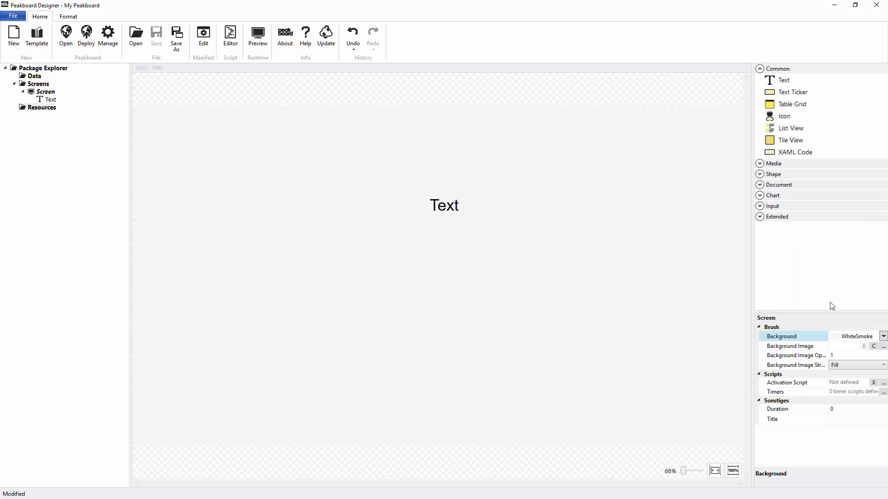
Set the text element's background colour to the standard Blue
click(451, 212)
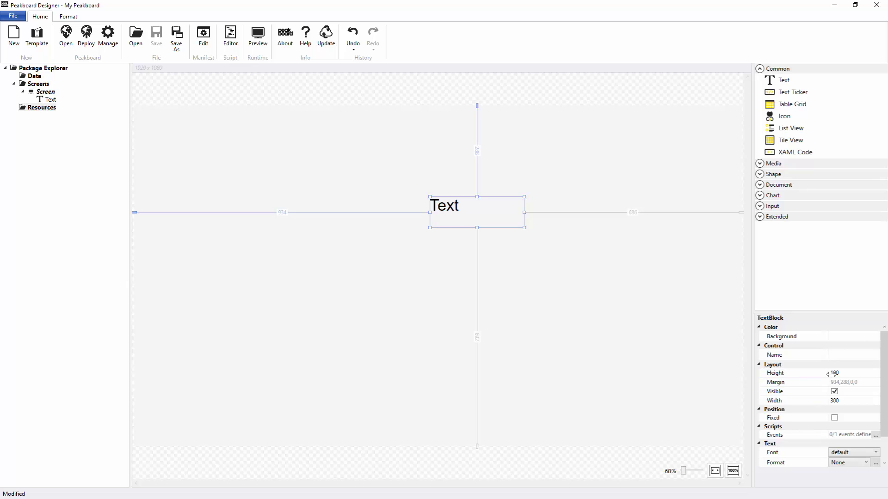
click(843, 337)
click(844, 337)
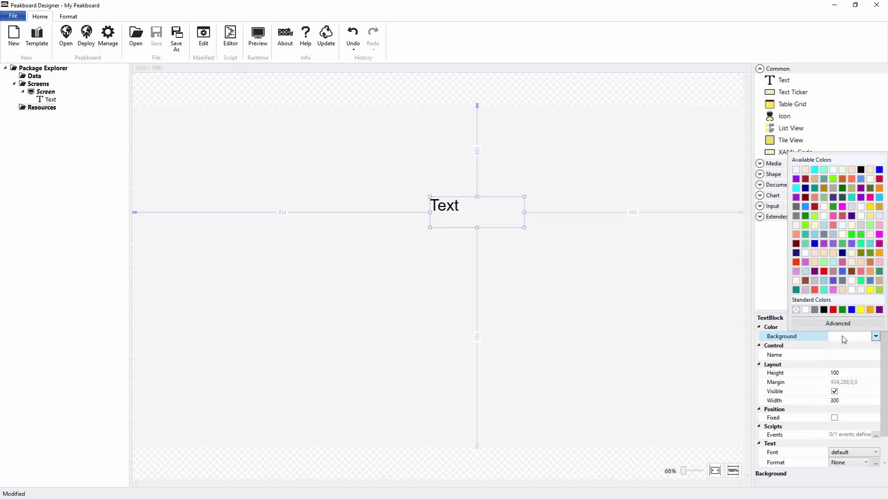
click(851, 310)
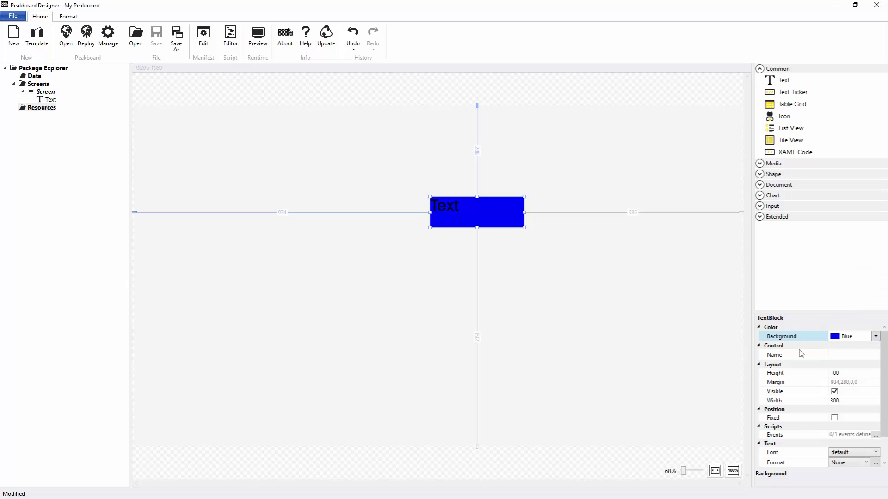
click(672, 264)
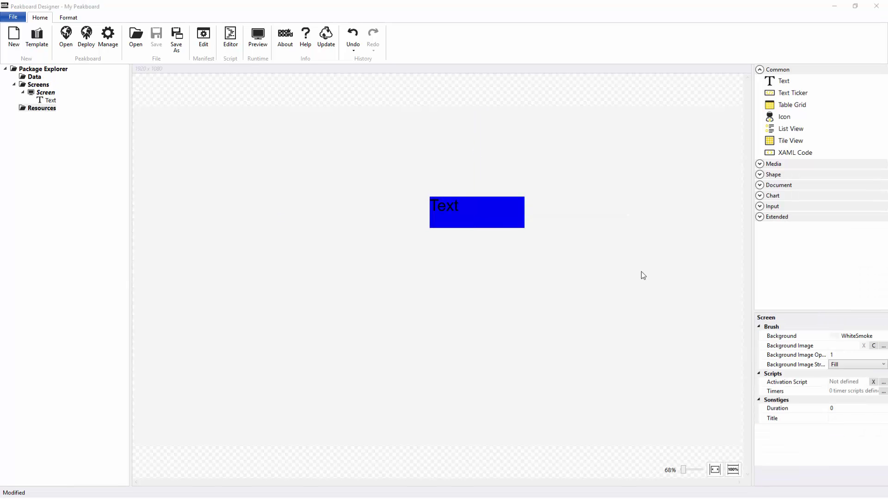
Delete the blue text element from the screen
click(493, 225)
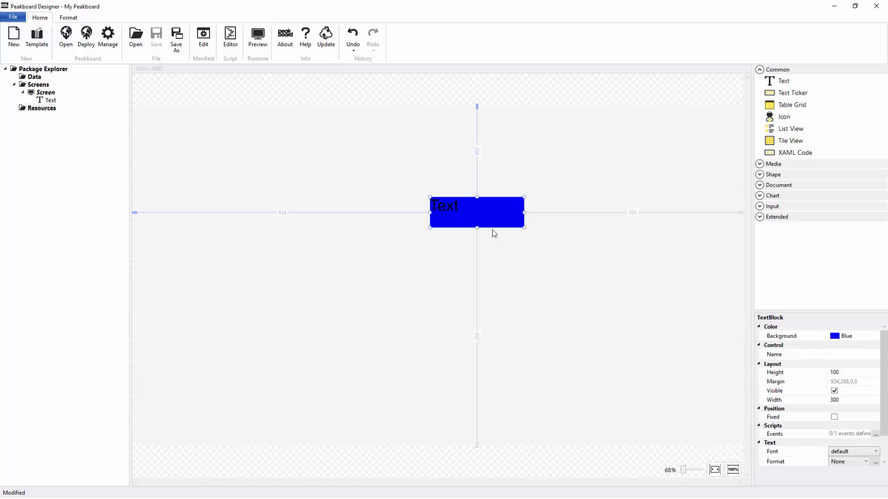
key(Delete)
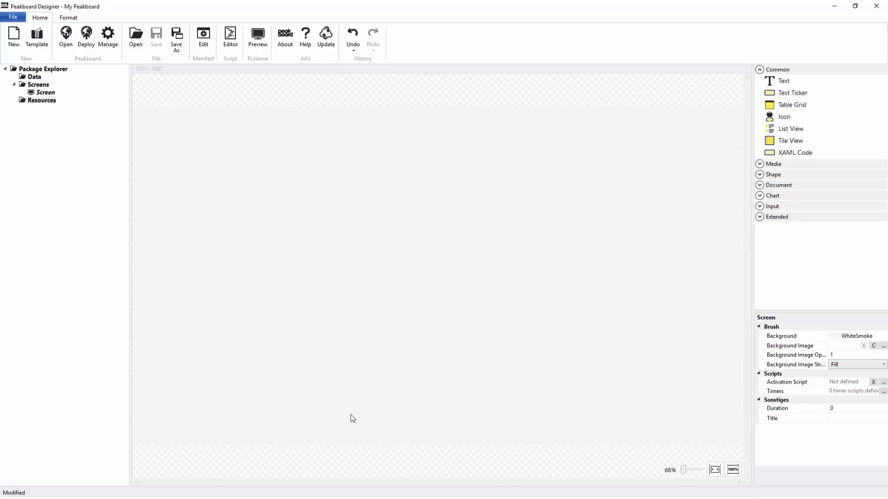
Open the Peakboard template selection to review the available templates, and close it without creating a board
scroll(511, 393, down, 1)
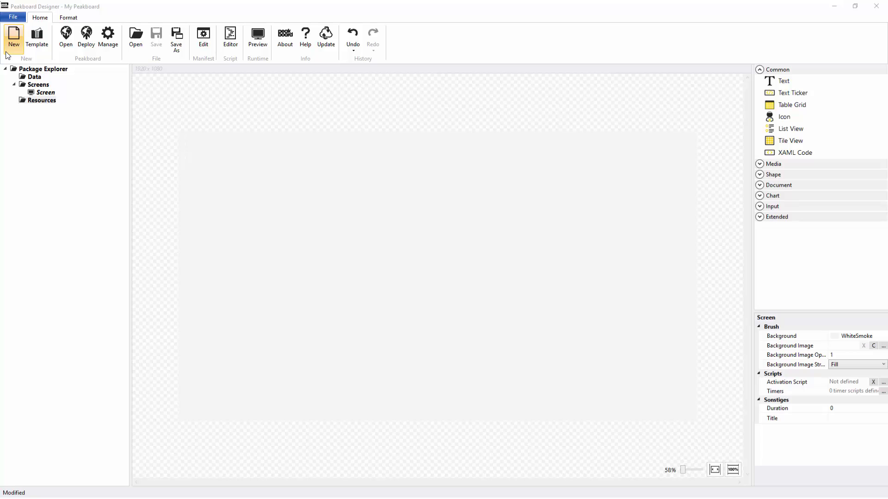
click(38, 52)
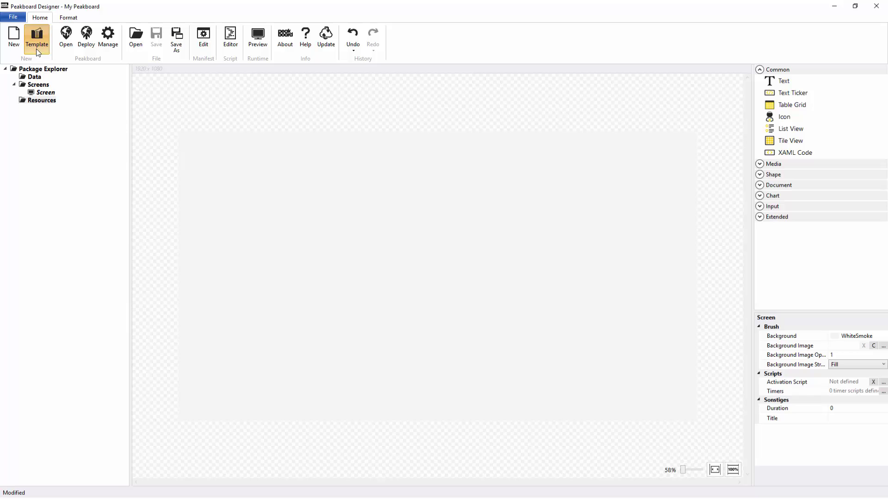
click(477, 292)
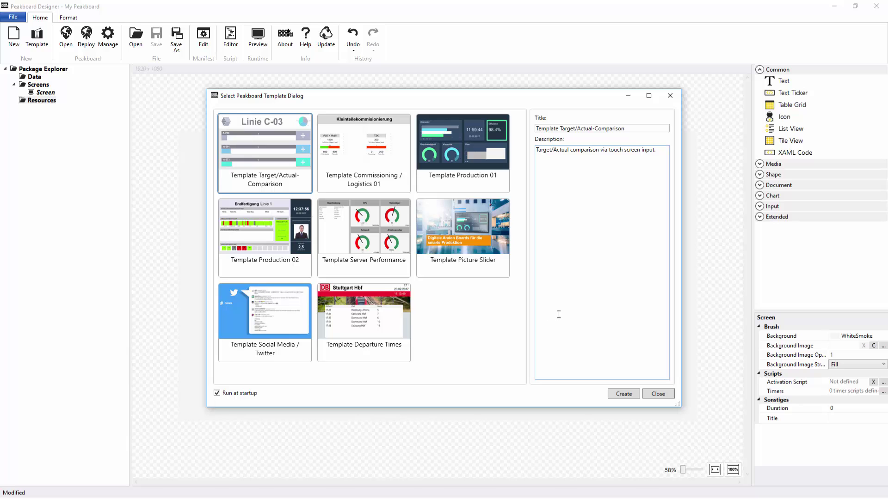
click(658, 394)
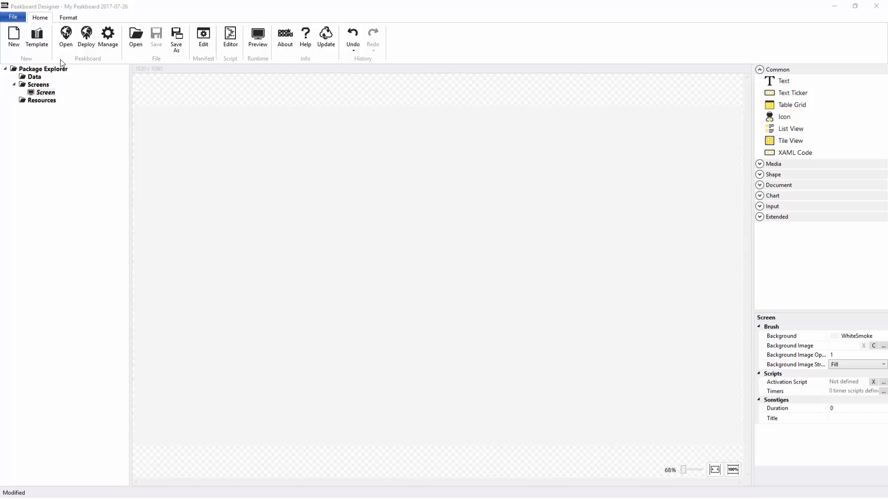
Add the discovered device peakboardDG to the device list with its password, select it, and leave without opening a board from it
click(65, 48)
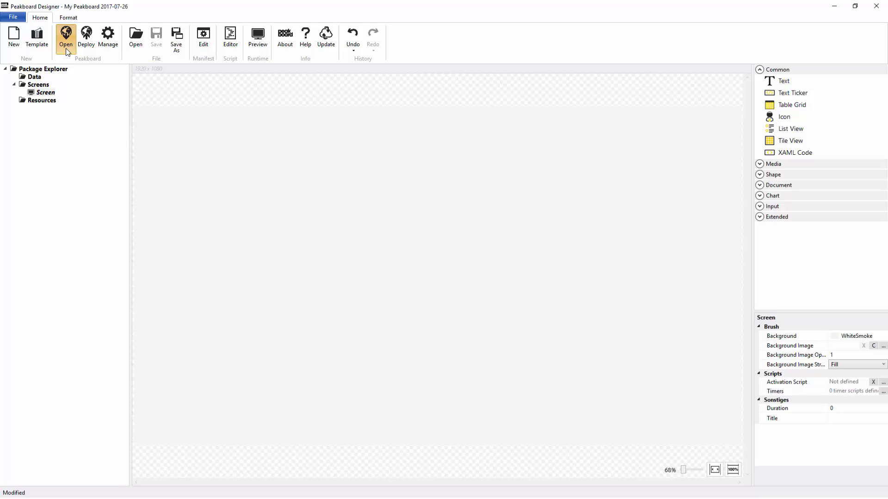
click(482, 292)
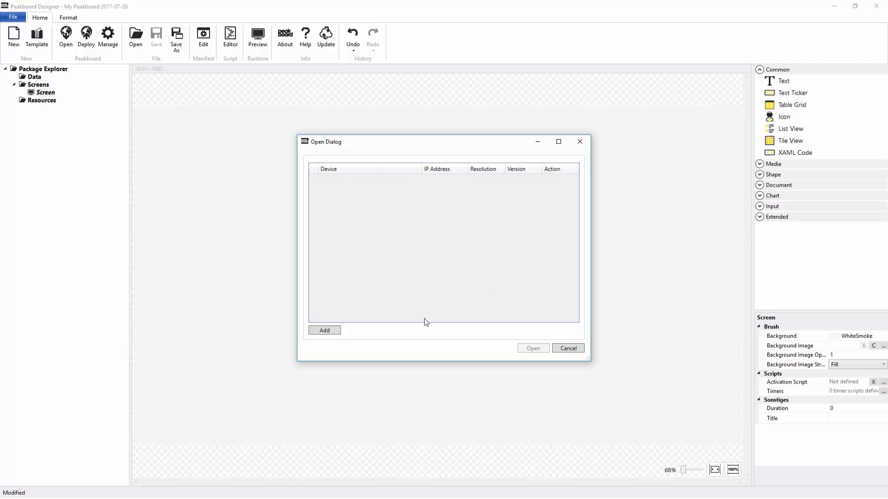
click(333, 335)
click(360, 219)
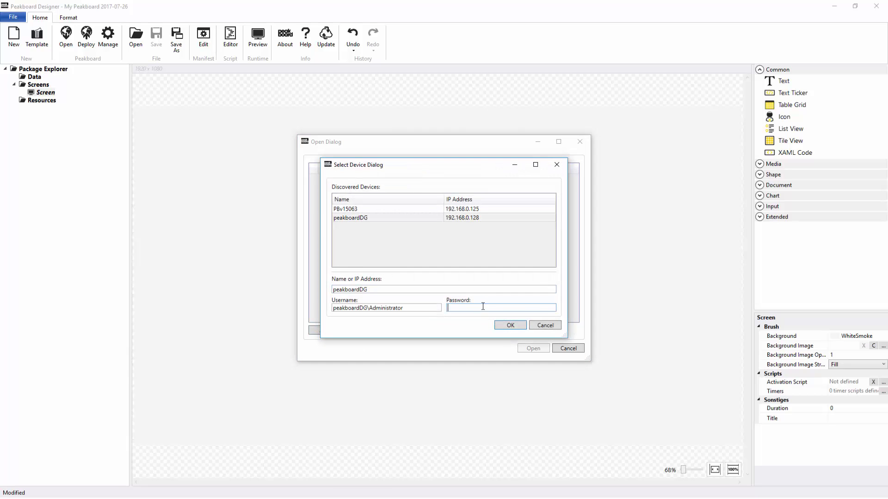
text(***)
key(Return)
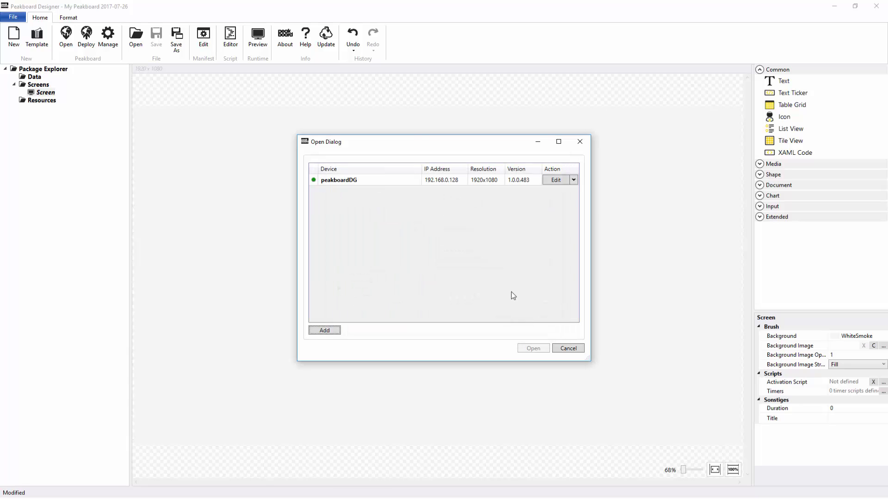
click(368, 180)
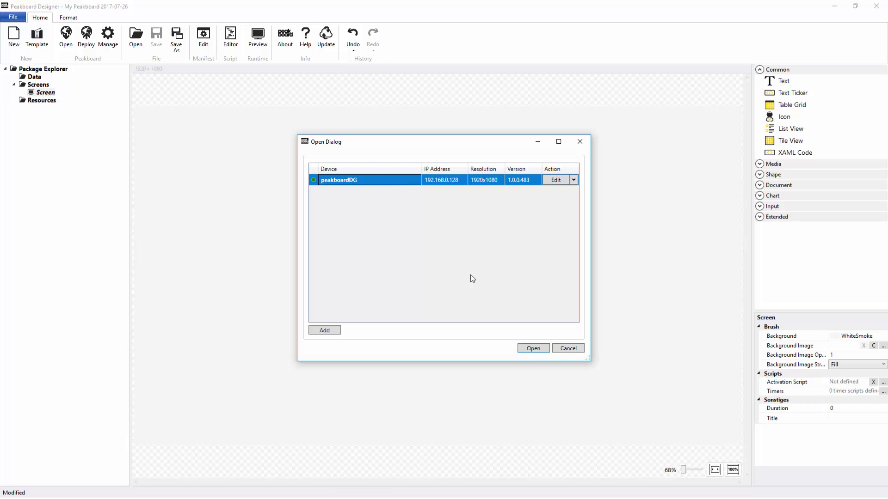
click(565, 353)
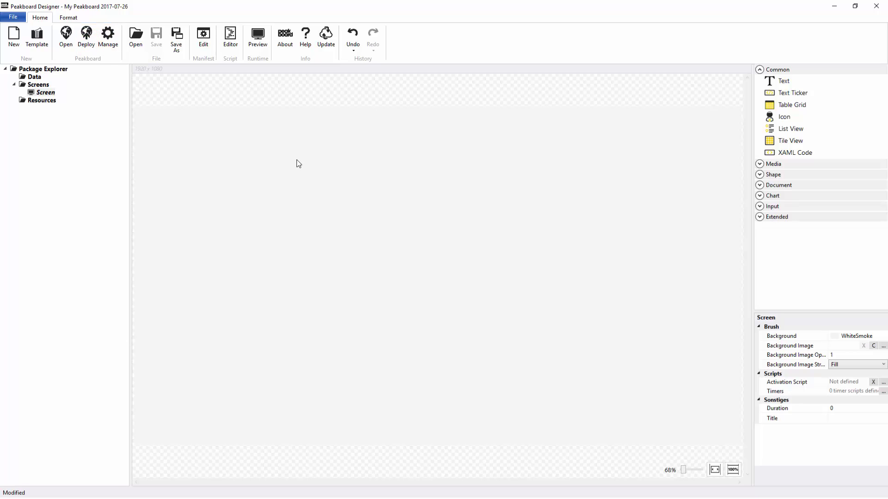
Review the management actions available for the peakboardDG device and close the device management
click(108, 36)
click(574, 181)
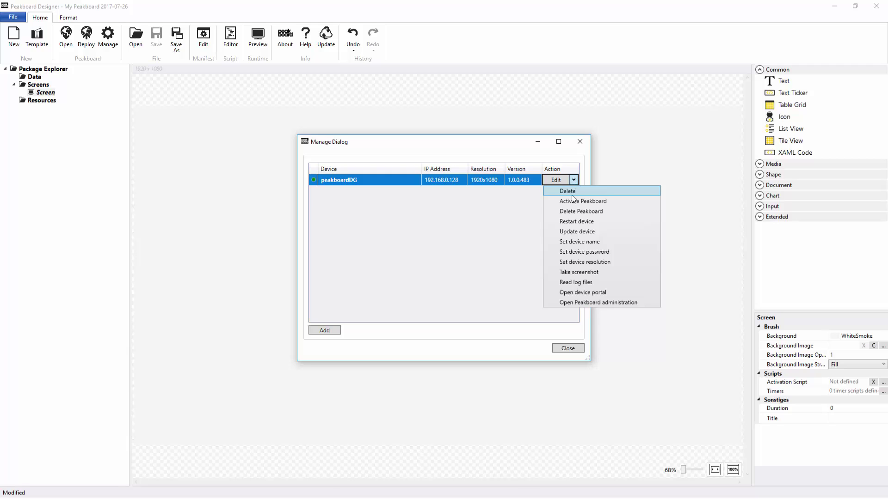
click(609, 273)
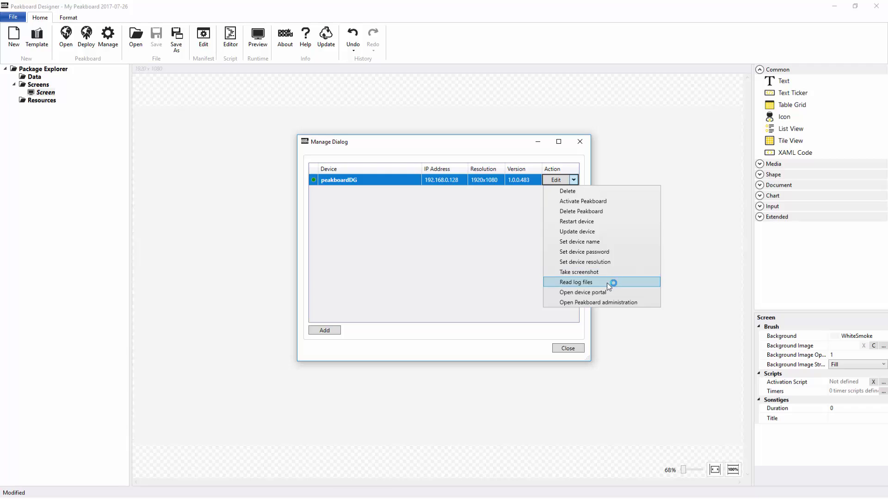
click(523, 342)
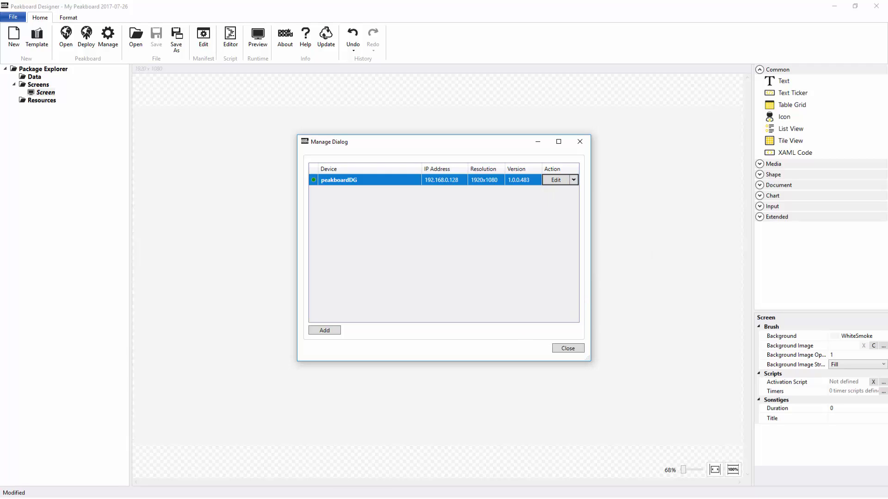
click(568, 348)
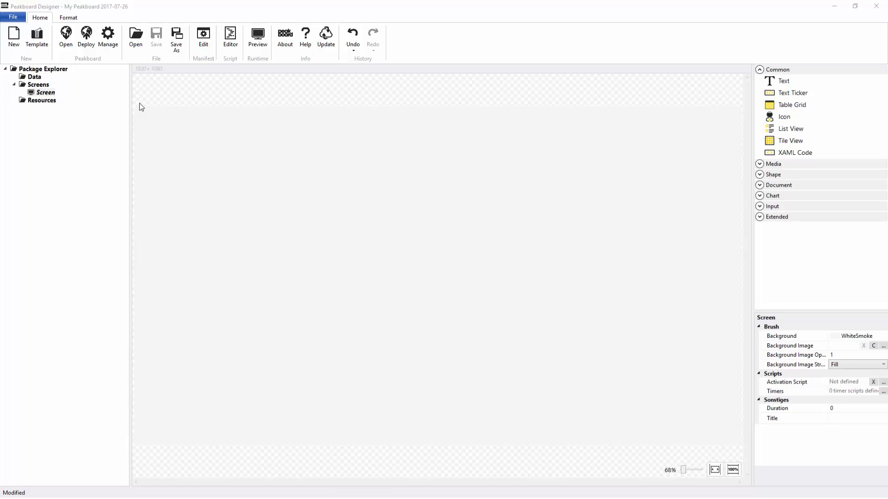
Examine the board's manifest, including its title and description fields, and close it without changes
click(209, 51)
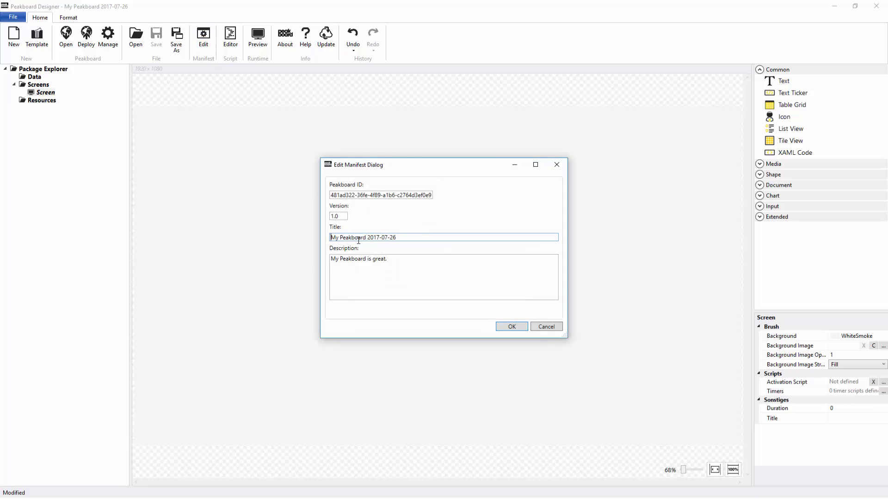
triple_click(410, 237)
click(409, 264)
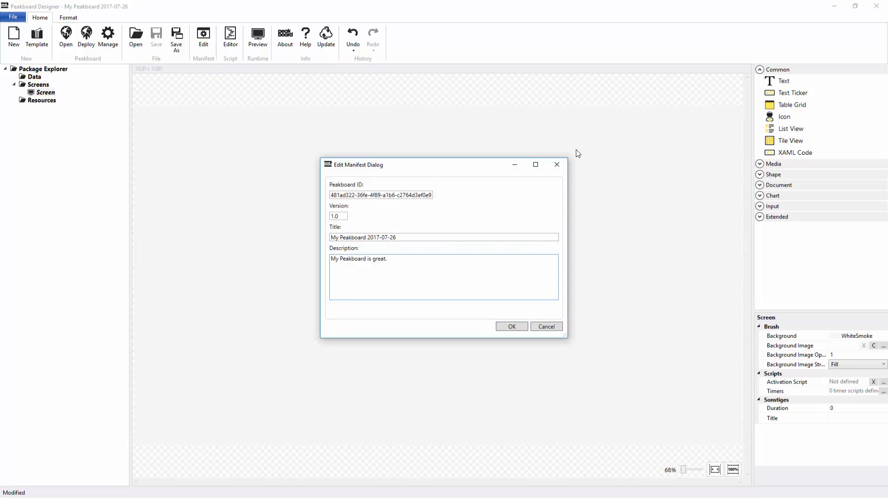
click(563, 166)
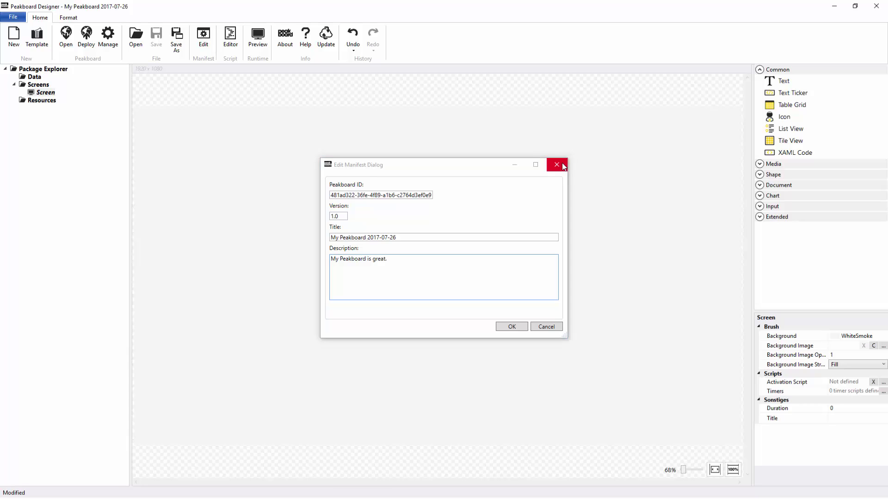
Open the script editor to examine its types, statements and methods, and close it
click(230, 39)
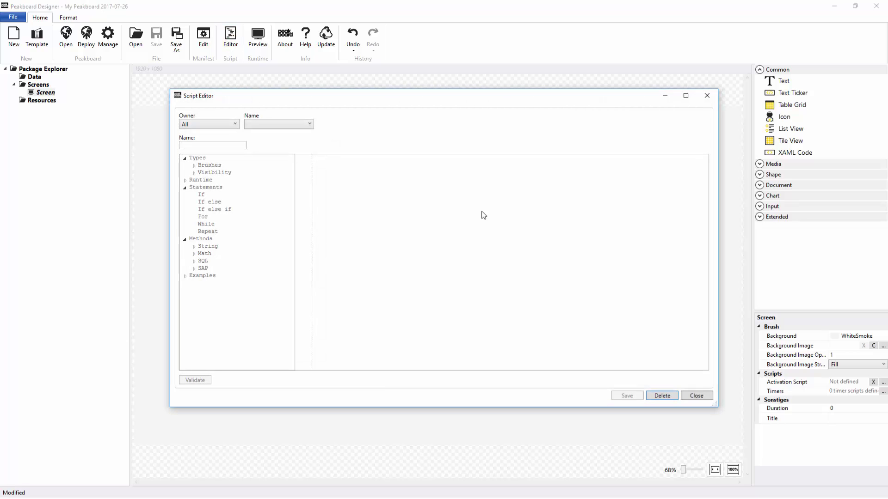
click(706, 98)
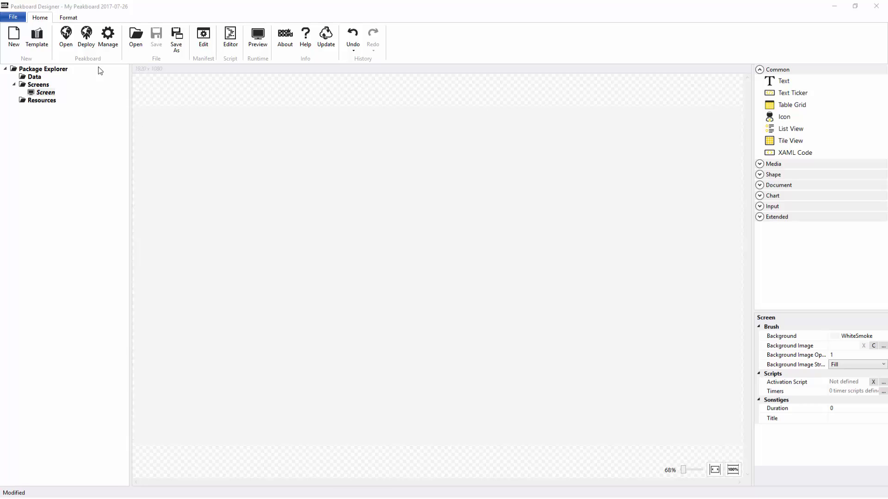
Place a rectangle about 176 by 100 in the upper part of the screen
click(64, 22)
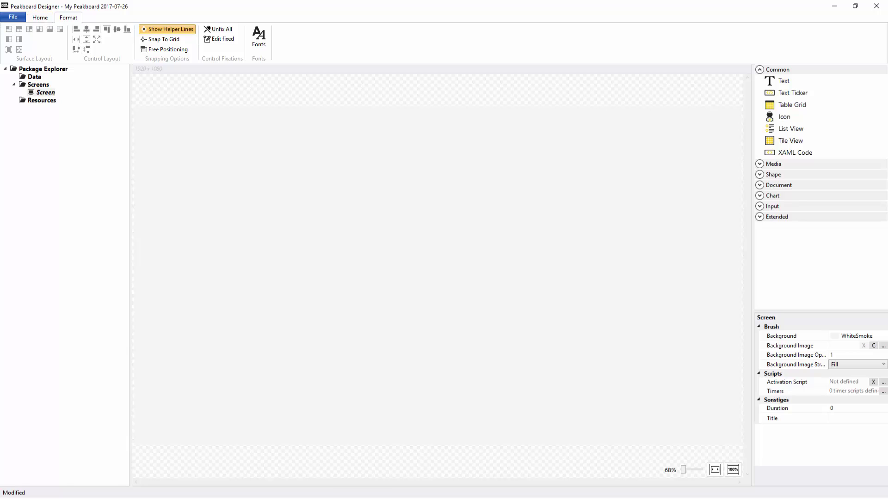
click(759, 175)
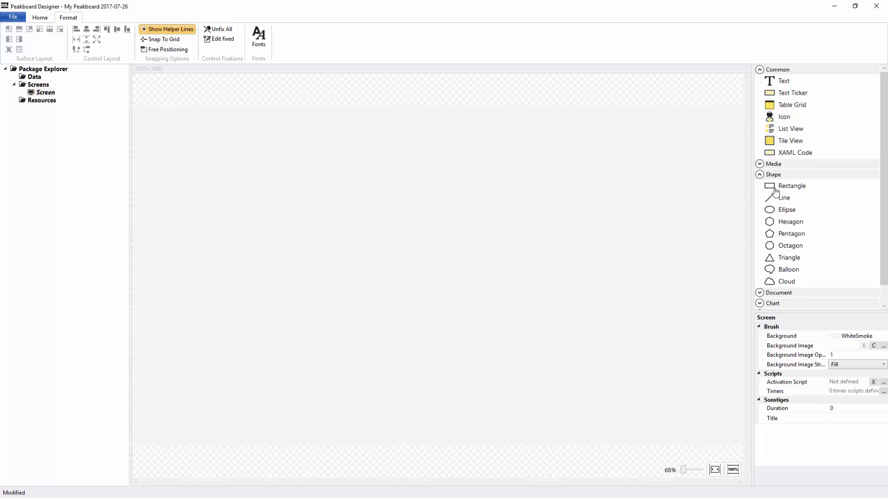
drag(775, 190, 313, 198)
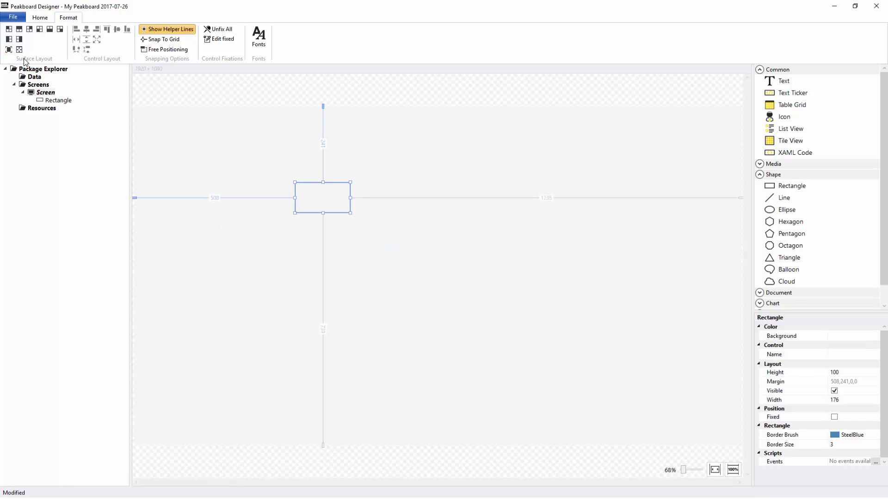
Try surface layouts on the rectangle: upper-left quarter, upper half, upper-right quarter, right half and full surface; delete the rectangle
click(9, 31)
click(19, 29)
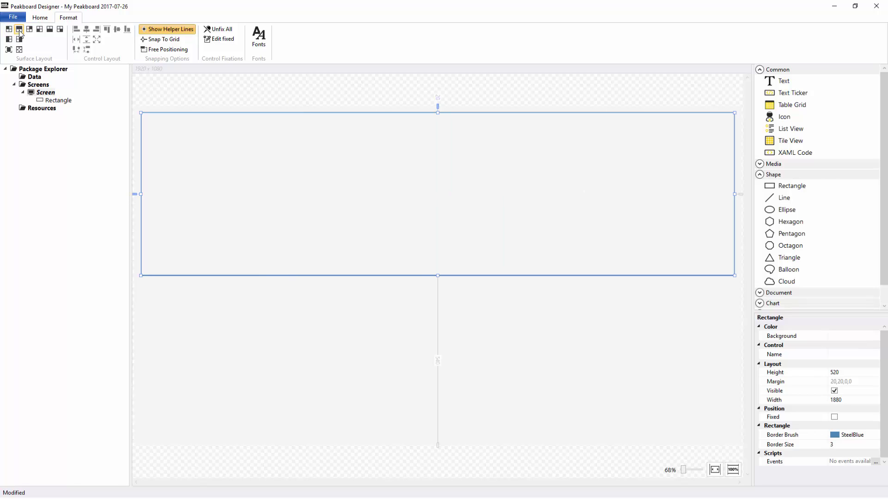
click(29, 30)
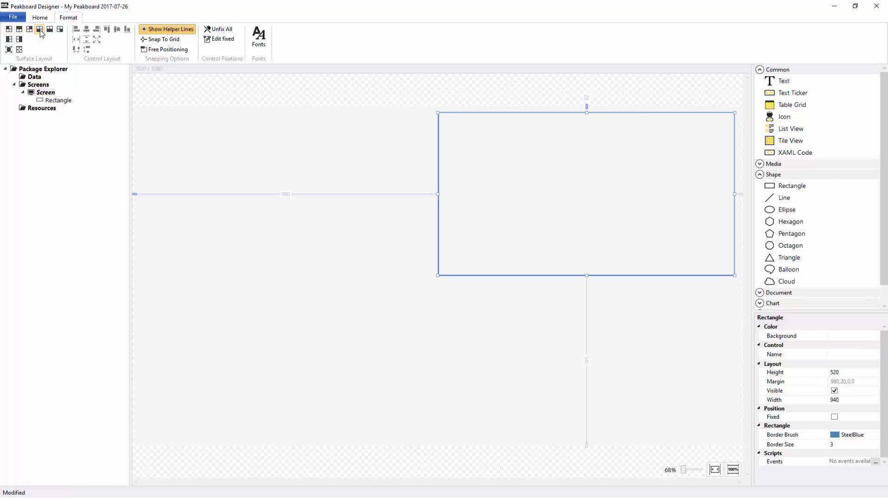
click(20, 40)
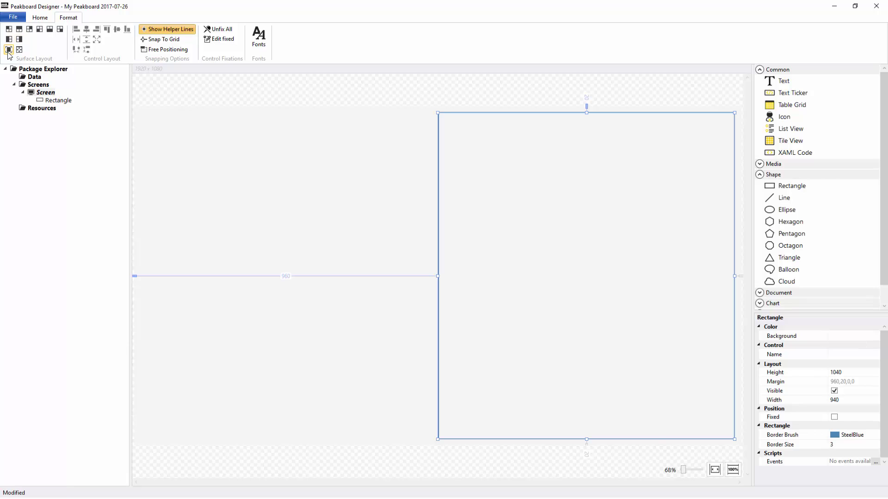
click(9, 50)
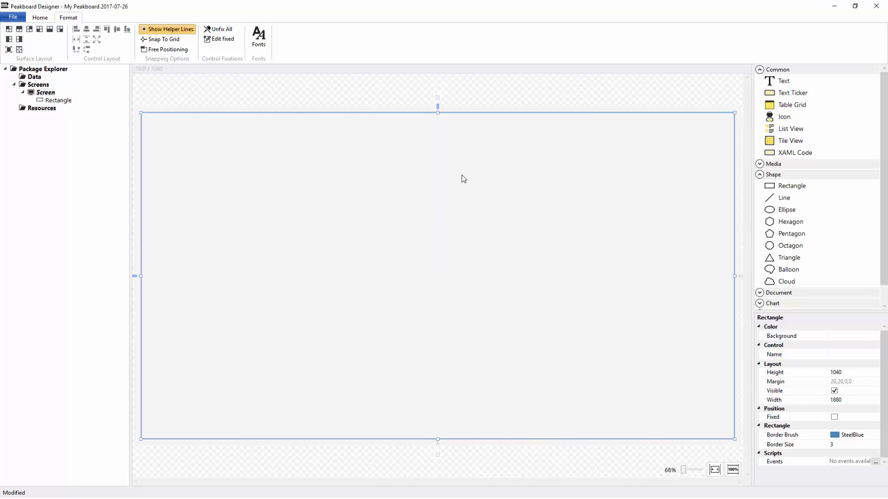
key(Delete)
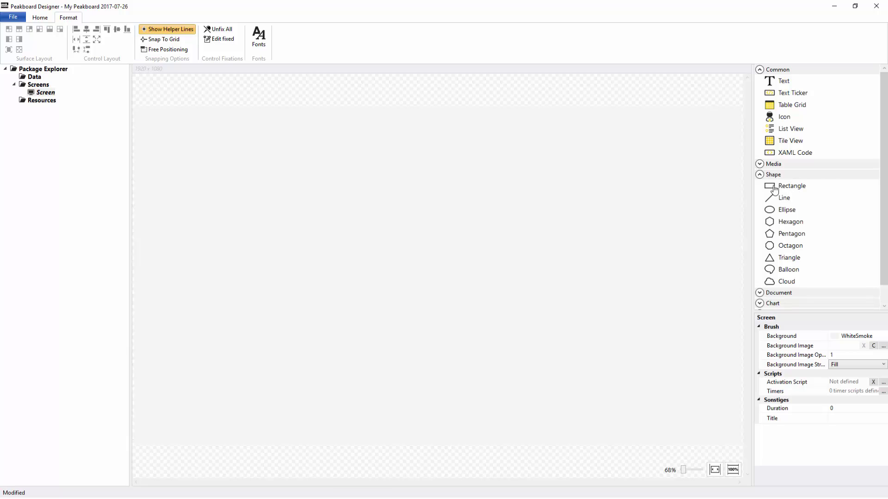
Place three separate 100 by 100 rectangles on the screen and align them all by their left edges
drag(776, 189, 185, 198)
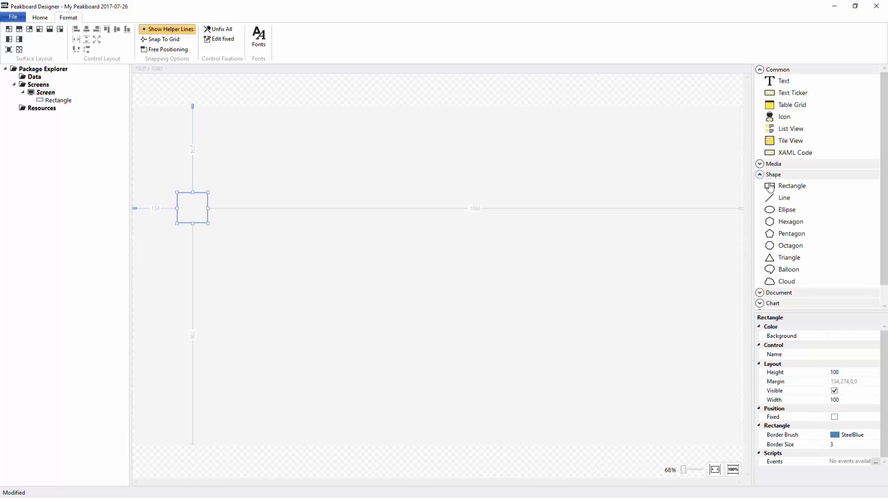
drag(772, 187, 415, 246)
drag(503, 352, 151, 149)
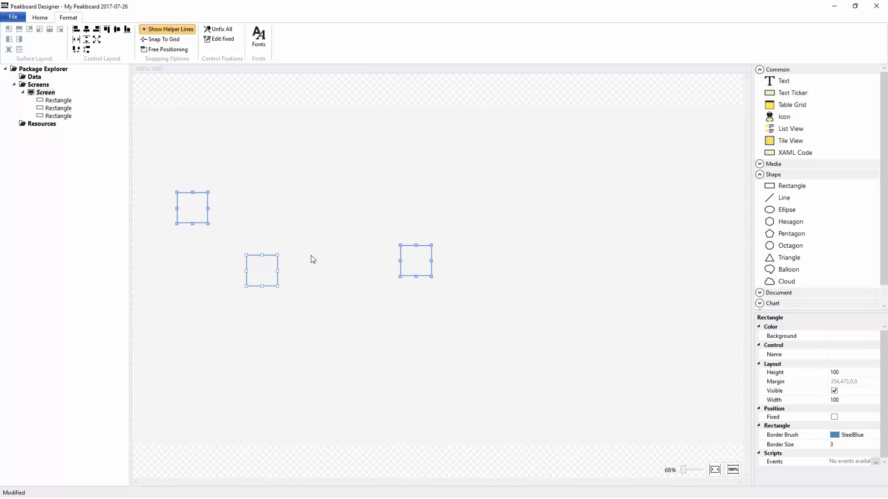
click(78, 32)
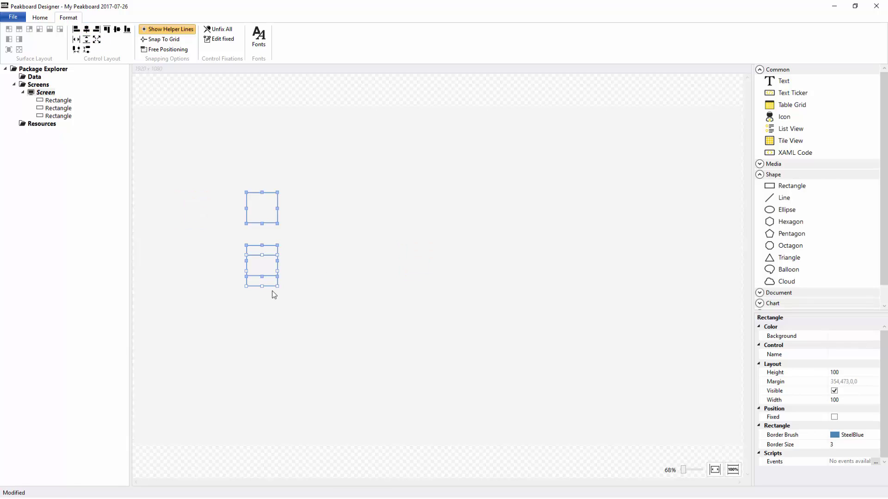
Move the group of rectangles toward the screen's middle, offset one sideways, and center-align all three in one column
drag(273, 293, 379, 313)
click(409, 272)
drag(372, 281, 491, 260)
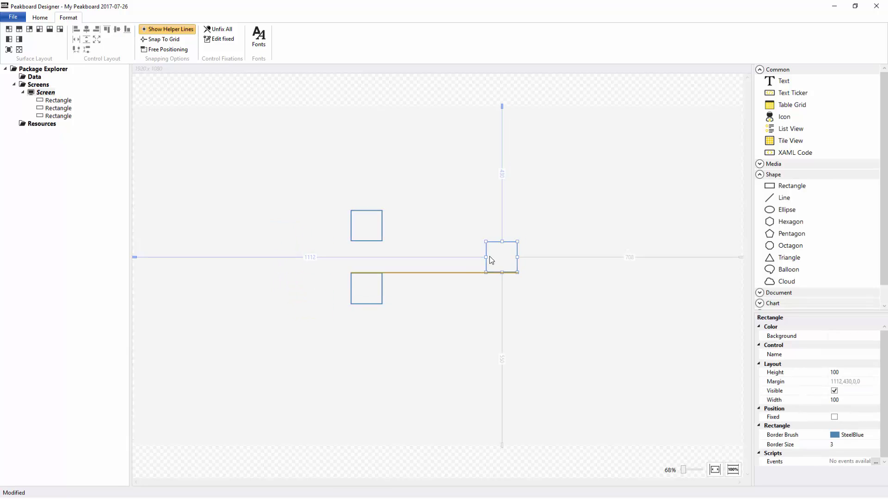
drag(250, 159, 534, 345)
click(88, 30)
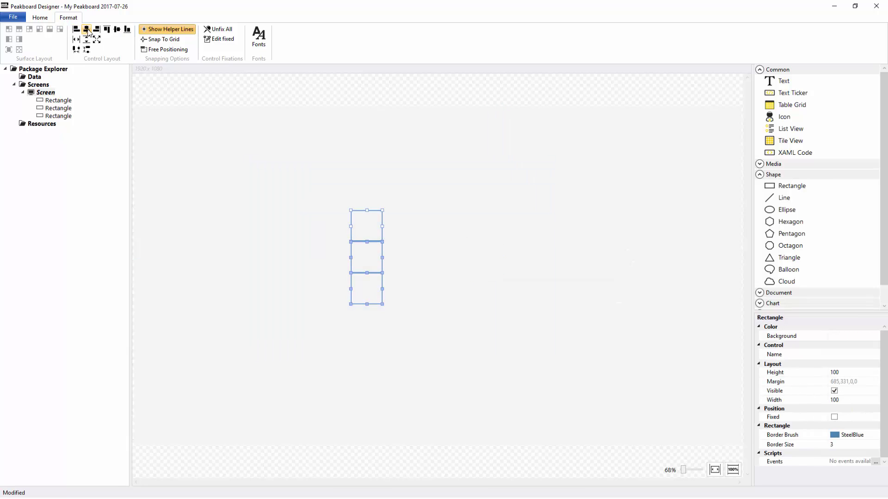
Move the lowest rectangle further down, and shift and widen the middle one so the three differ in spacing and width
drag(384, 297, 394, 336)
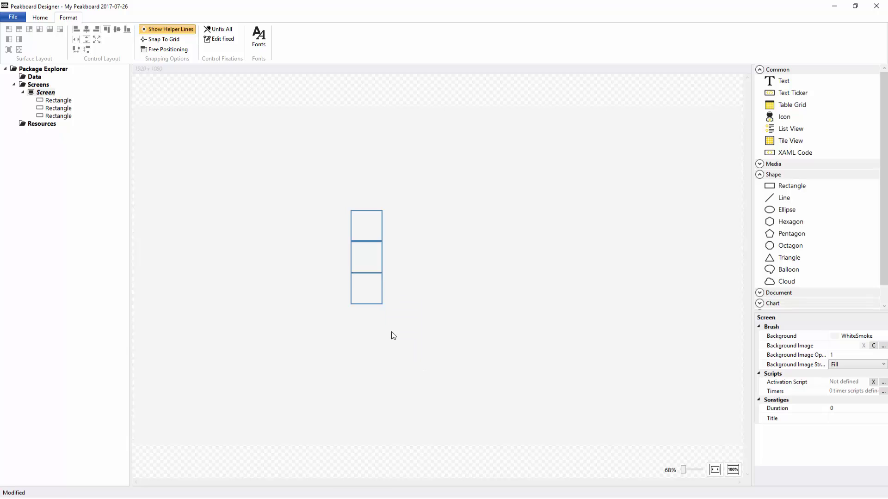
drag(366, 298, 366, 371)
drag(372, 272, 426, 275)
Give all three rectangles the same width and make their vertical spacing equal
drag(314, 206, 438, 421)
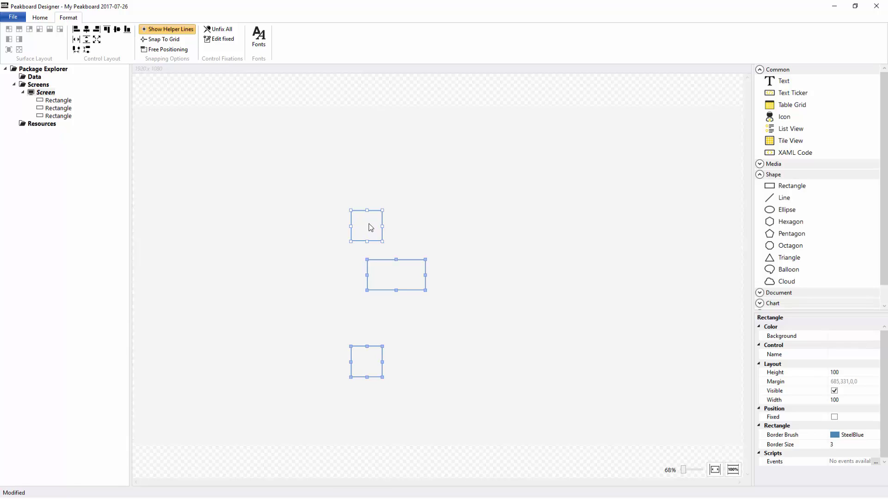
click(76, 39)
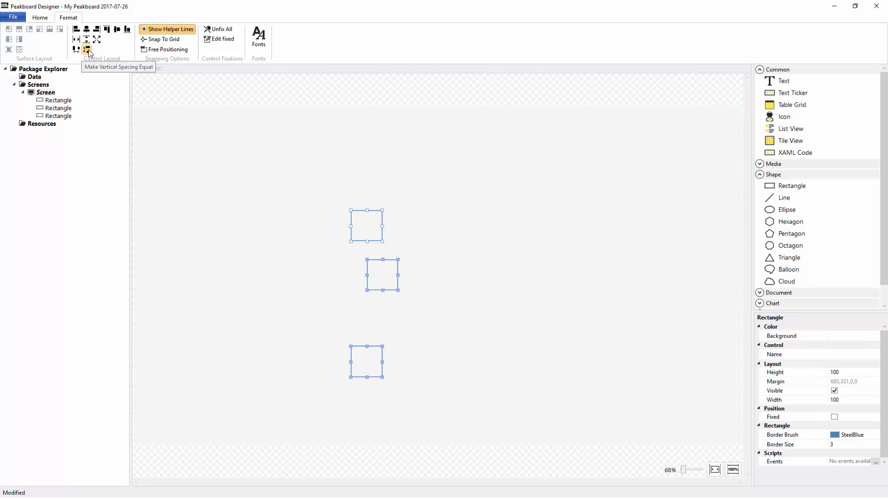
click(87, 50)
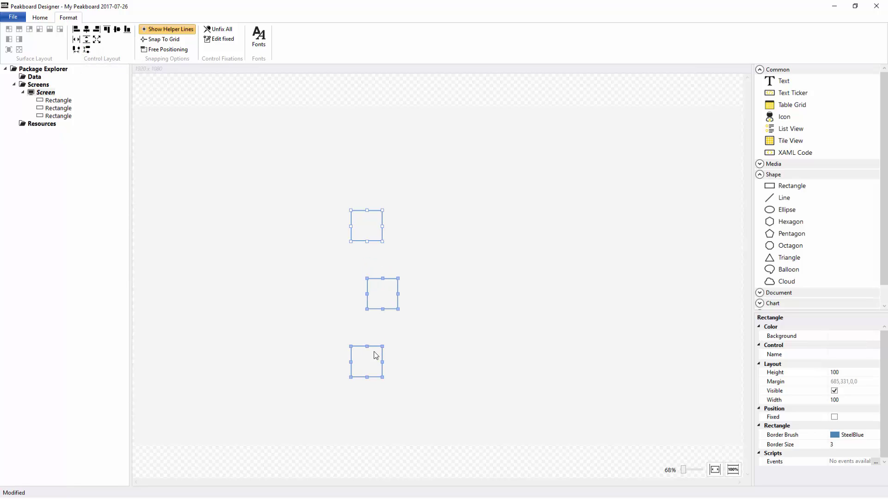
click(299, 147)
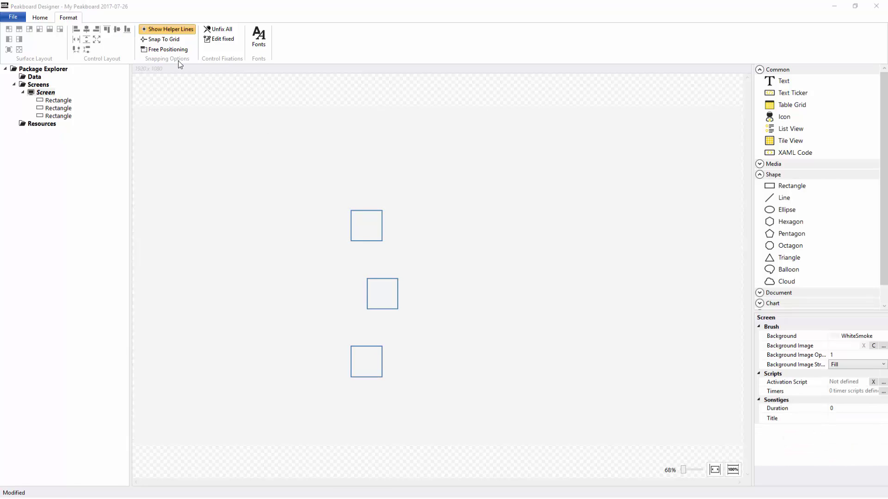
Reposition the uppermost rectangle with helper lines and with Snap To Grid, ending at margin 416,350, and switch to Free Positioning
drag(369, 234, 182, 162)
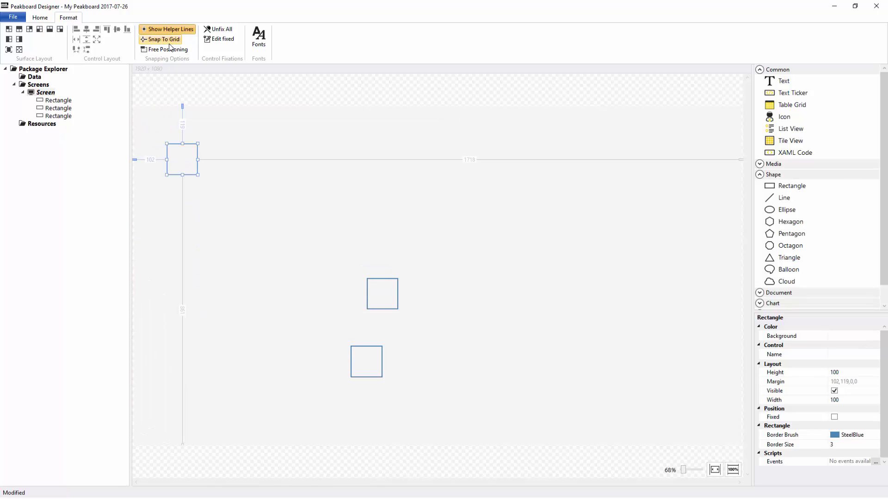
click(169, 41)
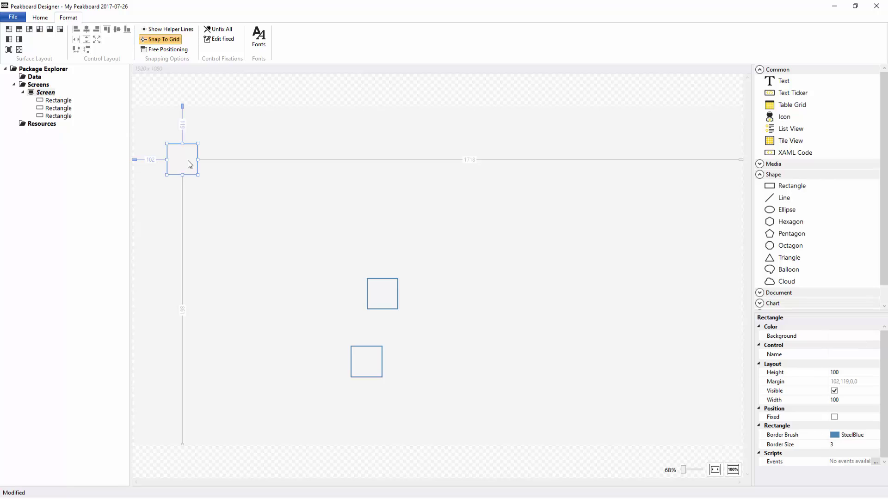
drag(182, 161, 282, 234)
click(167, 49)
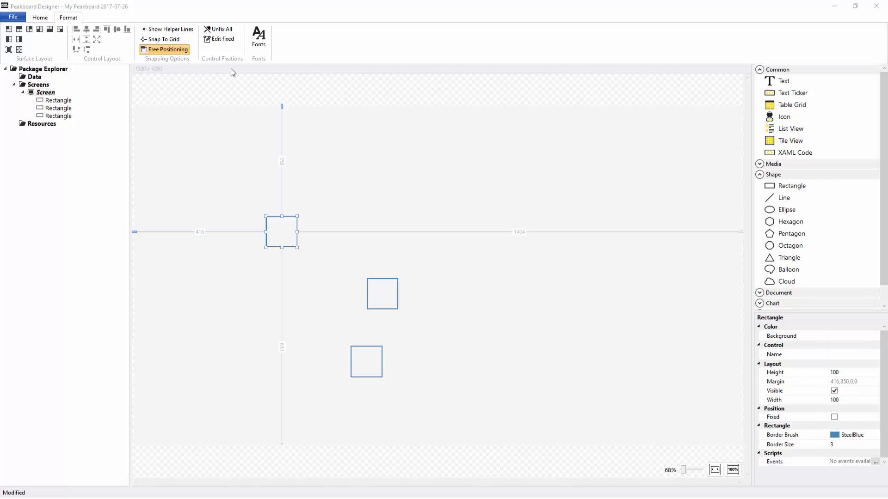
click(325, 236)
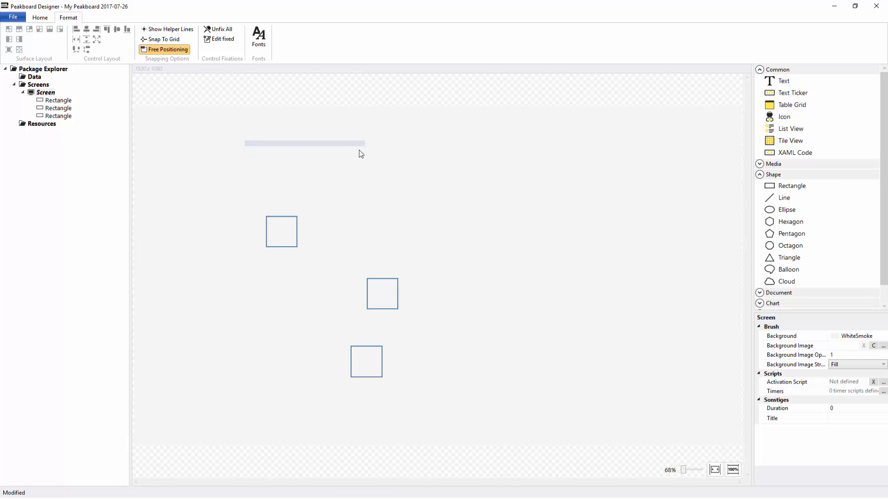
Set the uppermost rectangle's position as fixed and try to move it
click(290, 235)
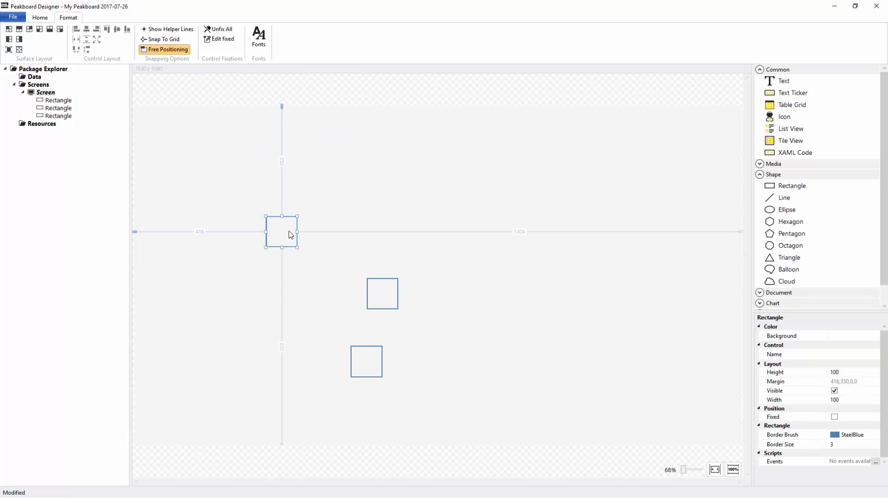
click(834, 418)
click(596, 361)
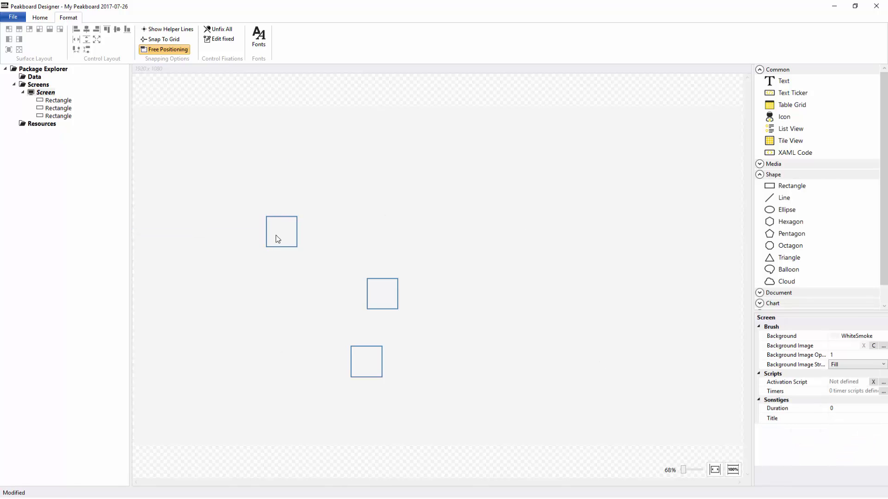
mouse_move(279, 229)
mouse_down()
mouse_move(323, 248)
mouse_move(289, 271)
mouse_move(276, 236)
mouse_up()
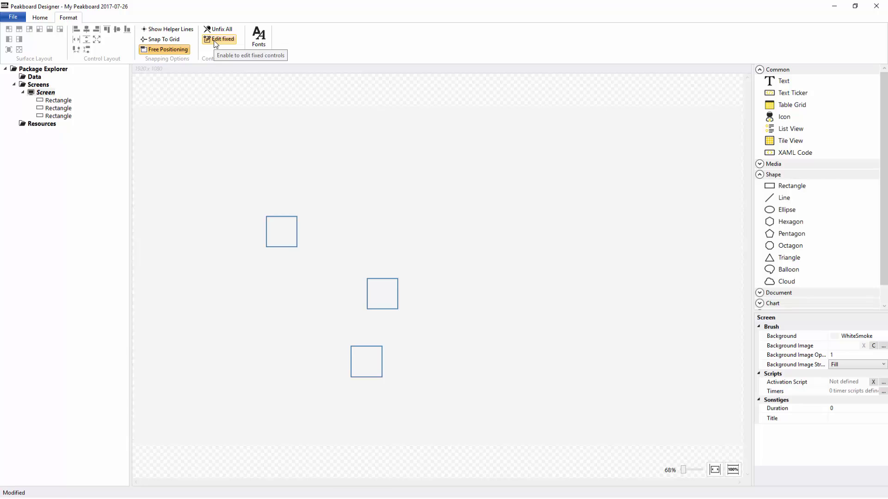
Allow editing of fixed controls and move the fixed rectangle up and to the left, to about margin 272,227
drag(289, 233, 244, 194)
click(299, 219)
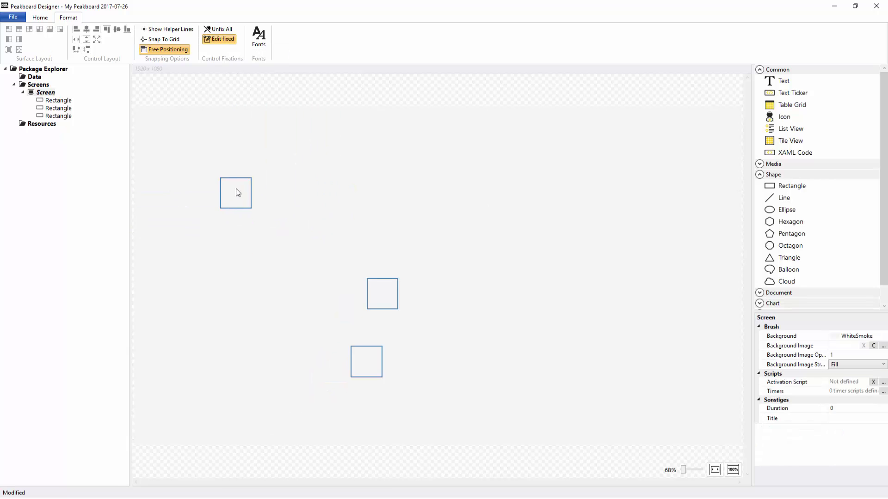
click(235, 192)
Disable editing of fixed controls, try to move the fixed rectangle again, and remove its fixation
click(220, 40)
click(360, 181)
drag(232, 203, 201, 242)
click(234, 200)
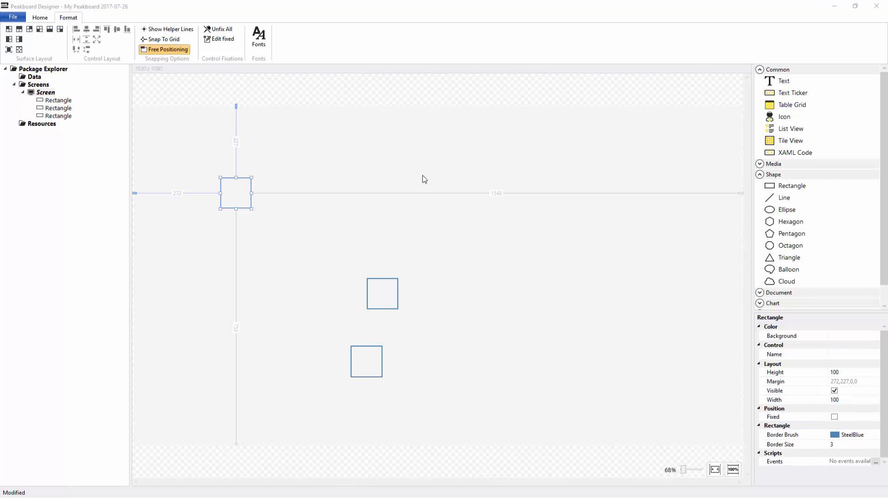
Examine the extrasmall font style in the Font Manager and close it without changes
click(259, 42)
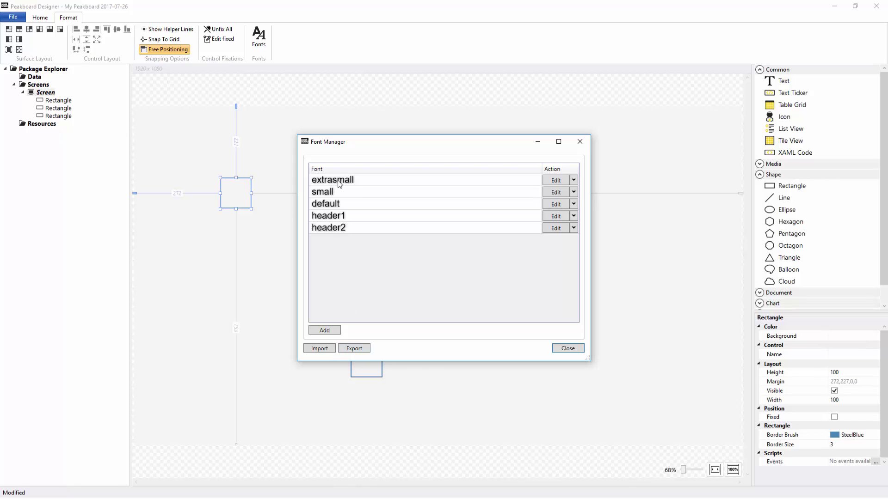
double_click(355, 184)
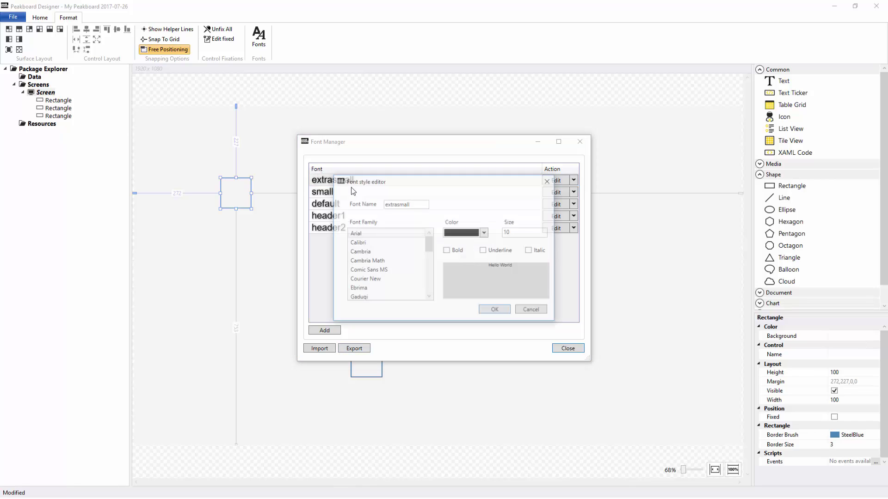
click(531, 311)
click(568, 348)
click(723, 194)
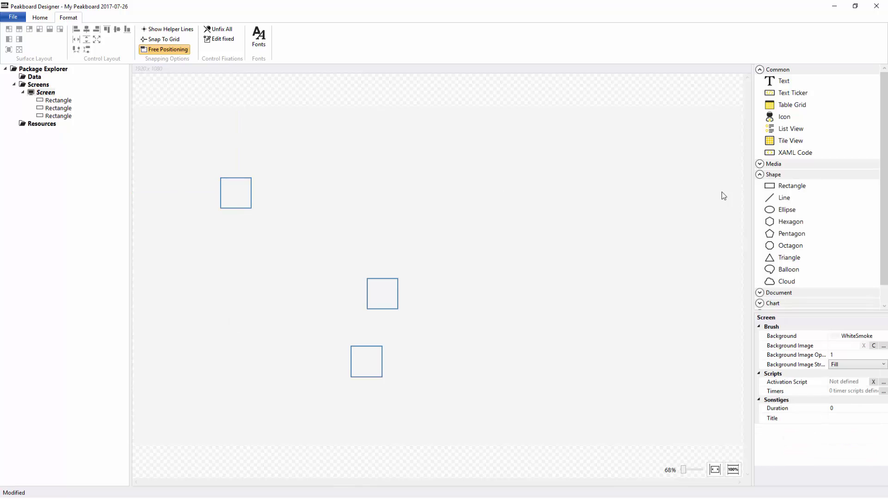
Add a text control in the upper part of the screen and set its font to header1
drag(771, 82, 462, 153)
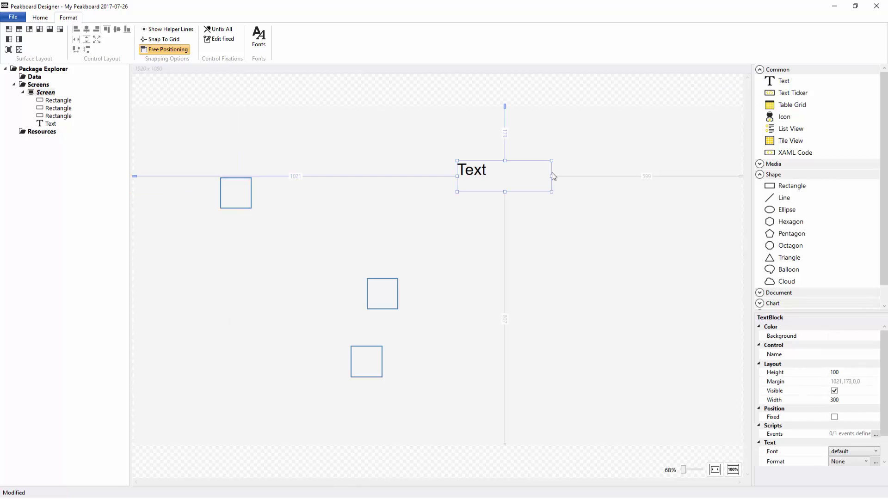
scroll(814, 418, down, 1)
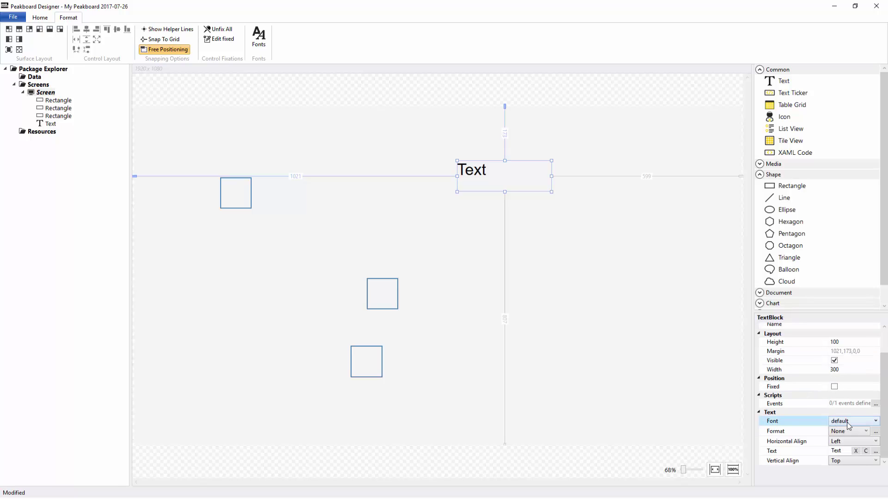
click(848, 422)
click(844, 440)
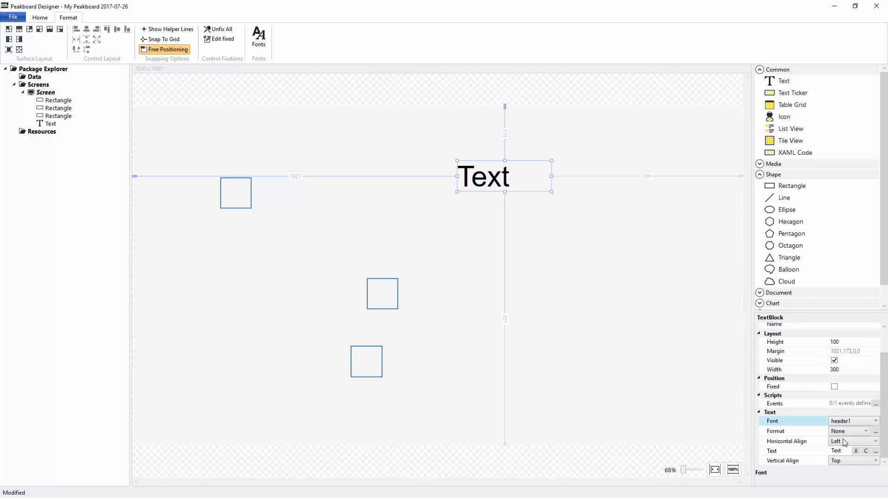